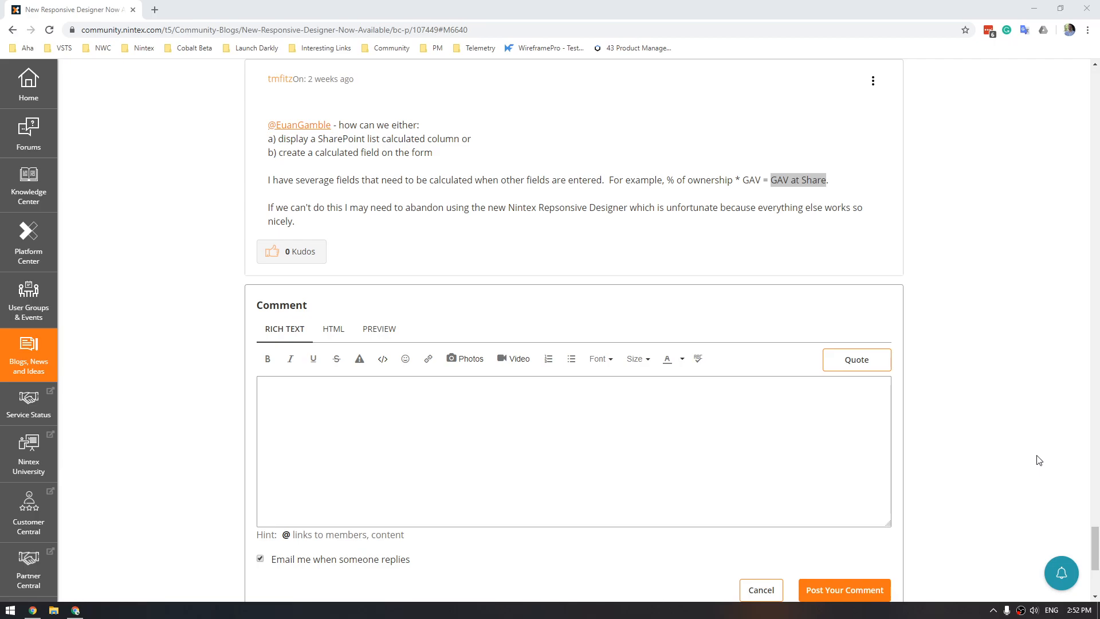
Step: Switch to the Nintex Forms designer and delete the Email 1 control beside % of ownership
key(alt+Tab)
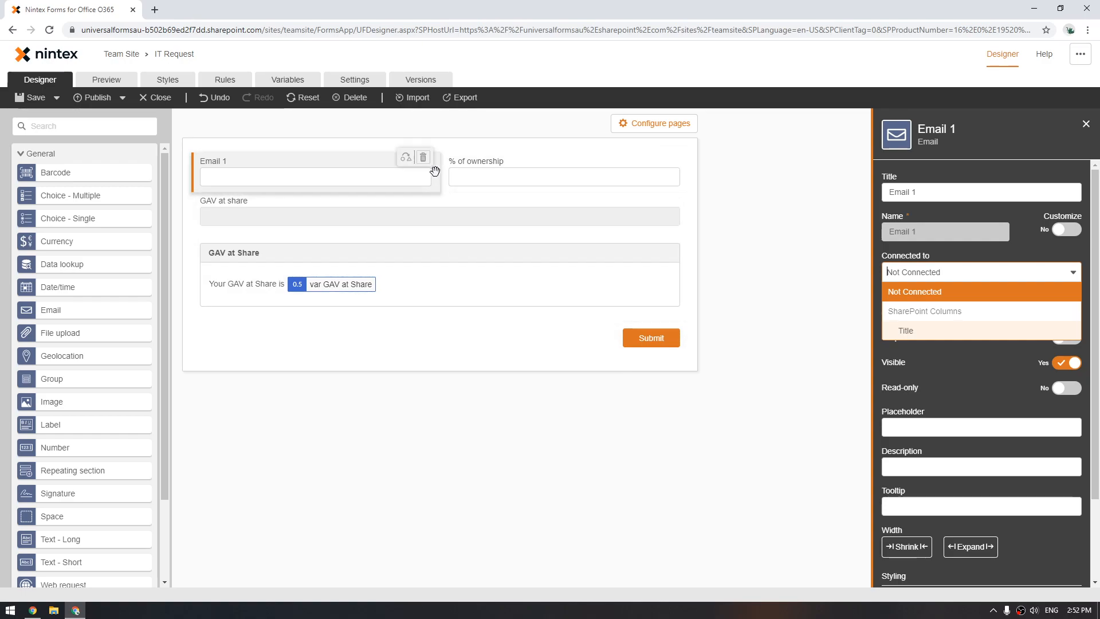
click(427, 160)
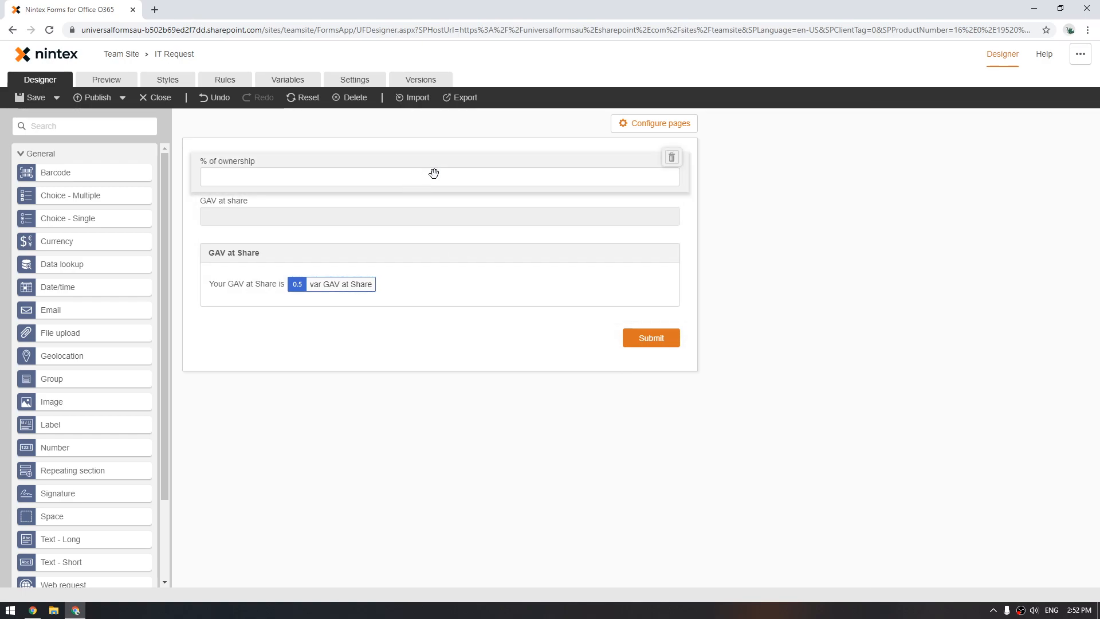
Step: Inspect the settings of the % of ownership field, the GAV at share field and the label in the GAV at Share group
click(435, 172)
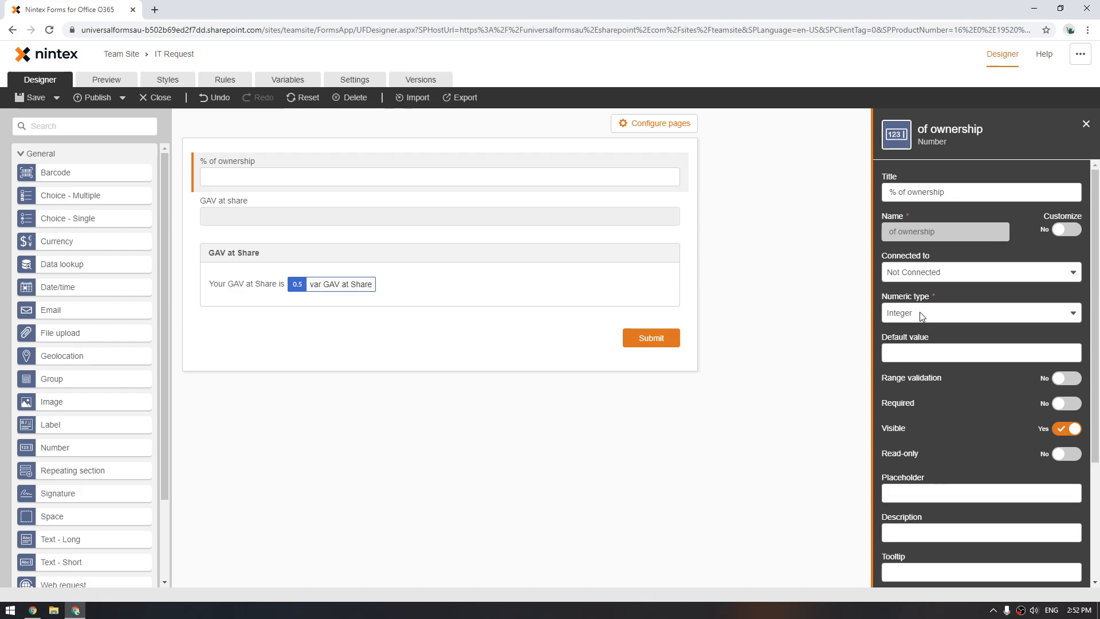
click(470, 207)
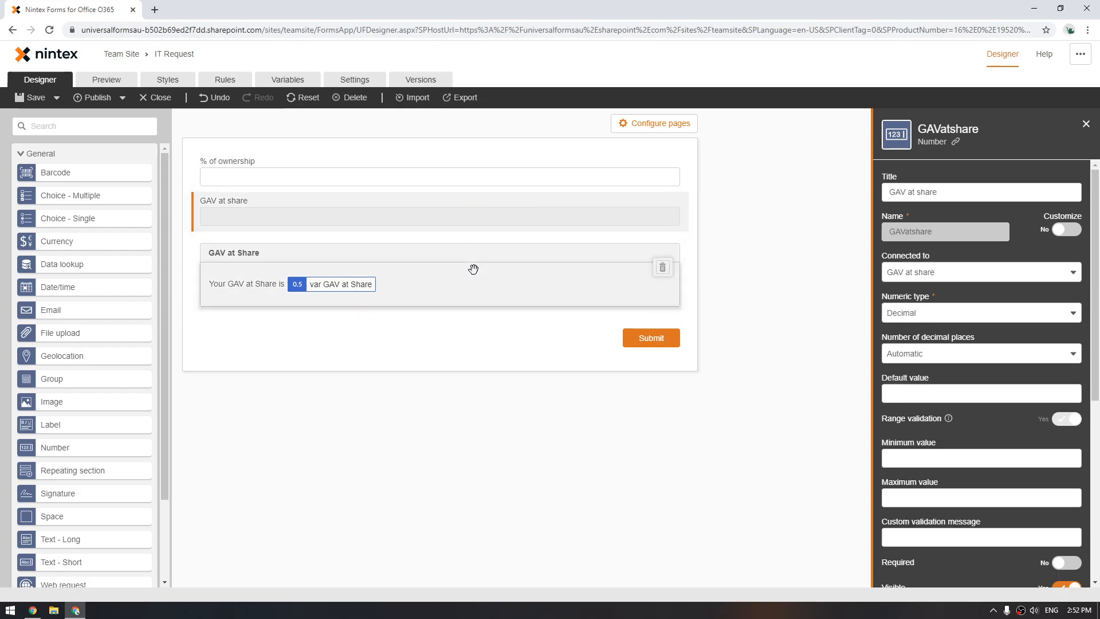
click(418, 278)
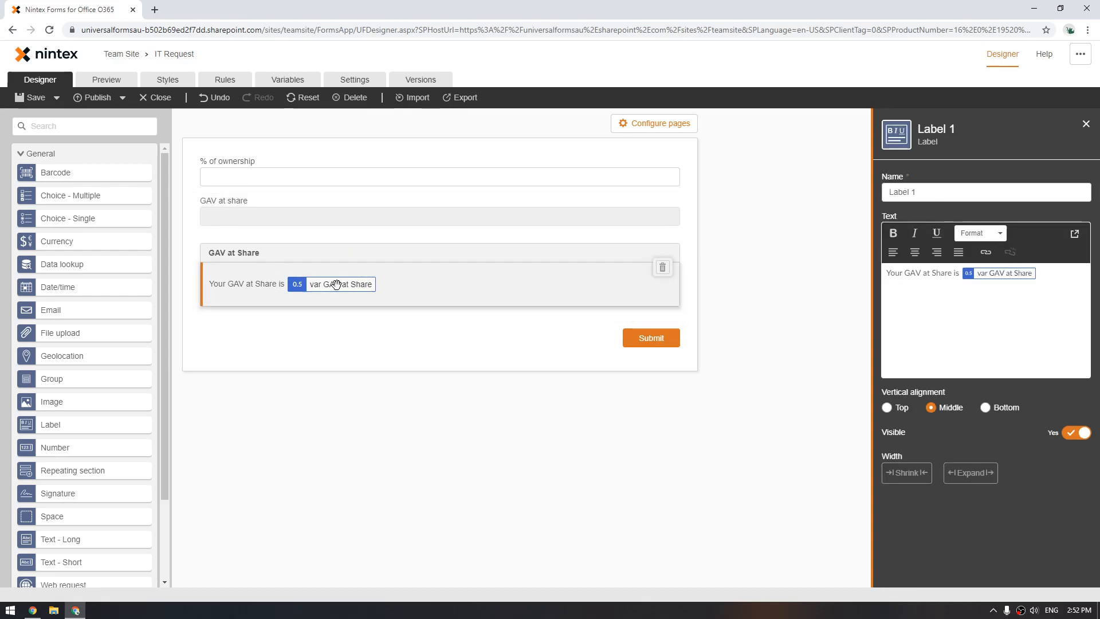
click(395, 181)
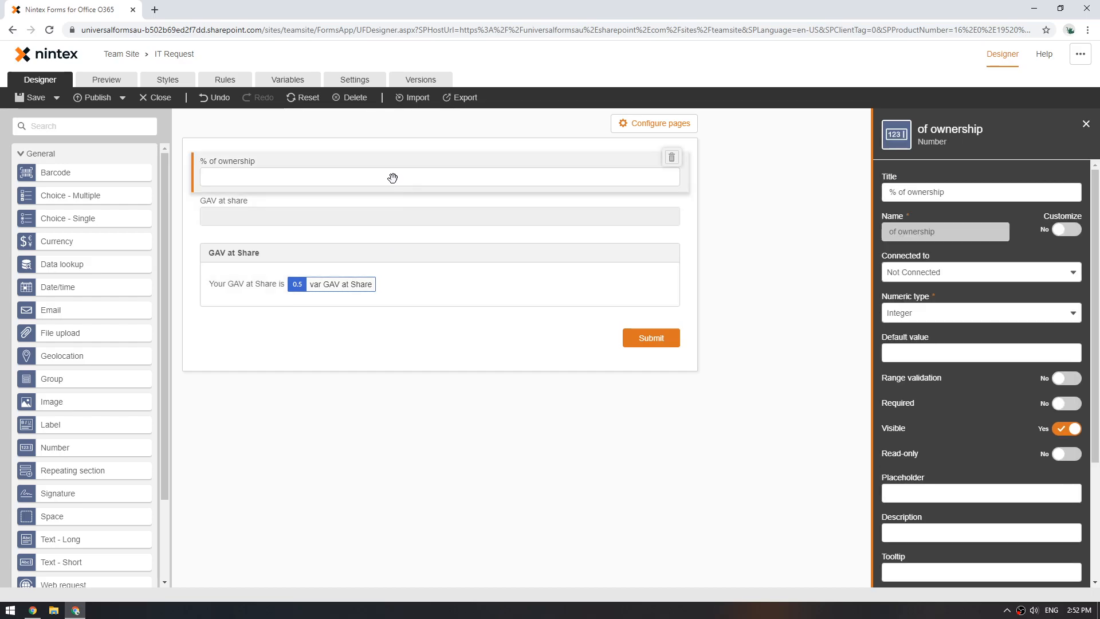
click(388, 214)
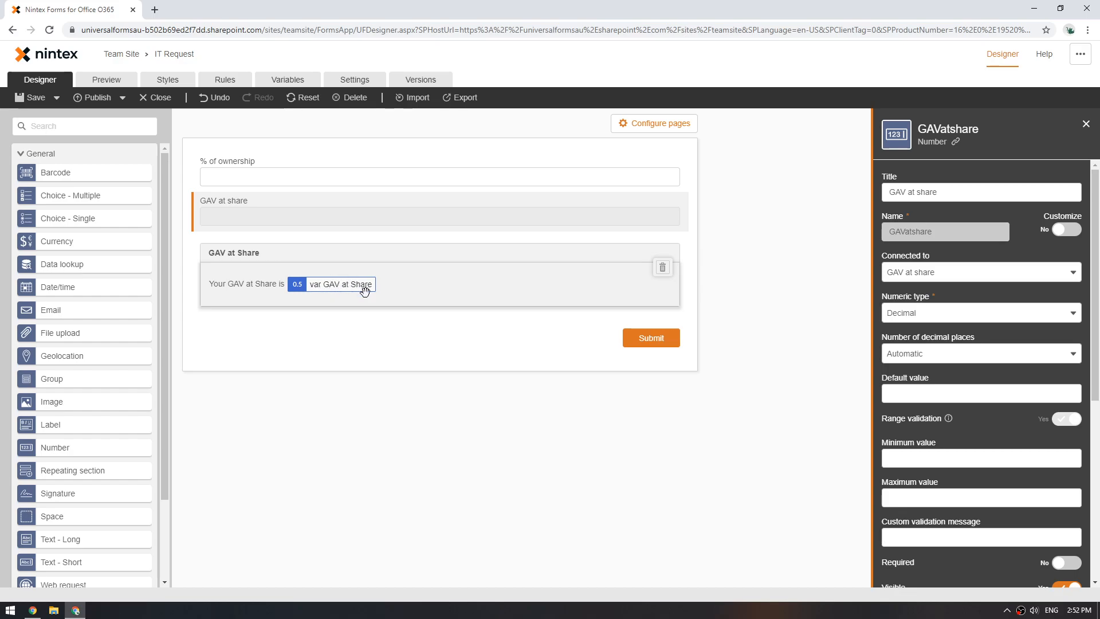
Step: Preview the form with 2 as the % of ownership and check the calculated GAV at share field
click(124, 82)
text(2)
click(326, 205)
drag(325, 202, 317, 197)
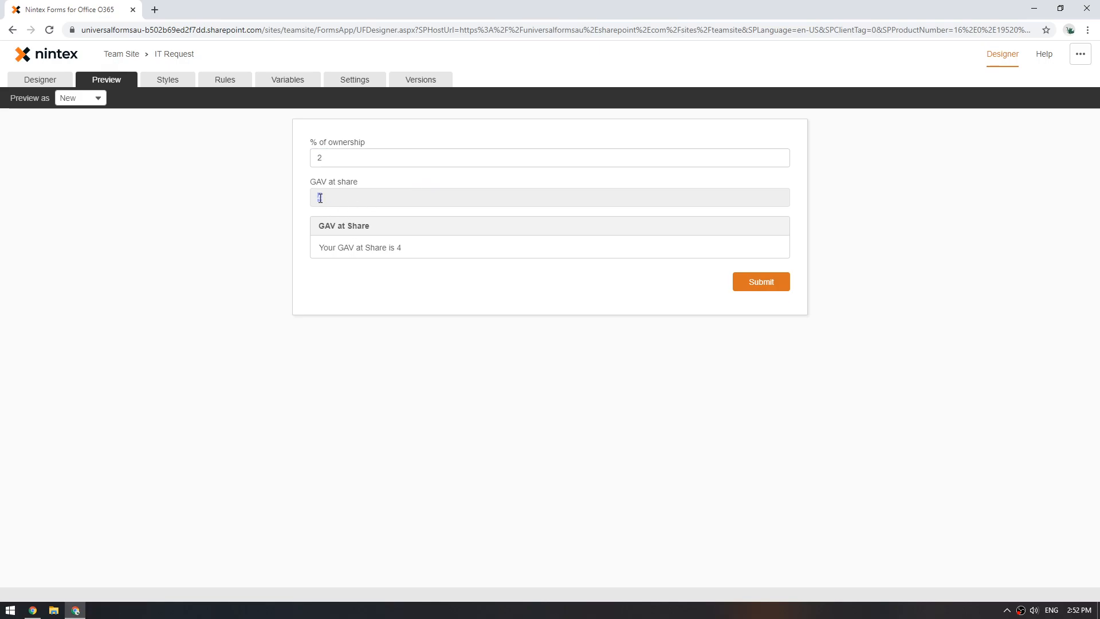
Step: Return to the form design and compare the settings of the GAV at share field with those of the group's label
click(41, 78)
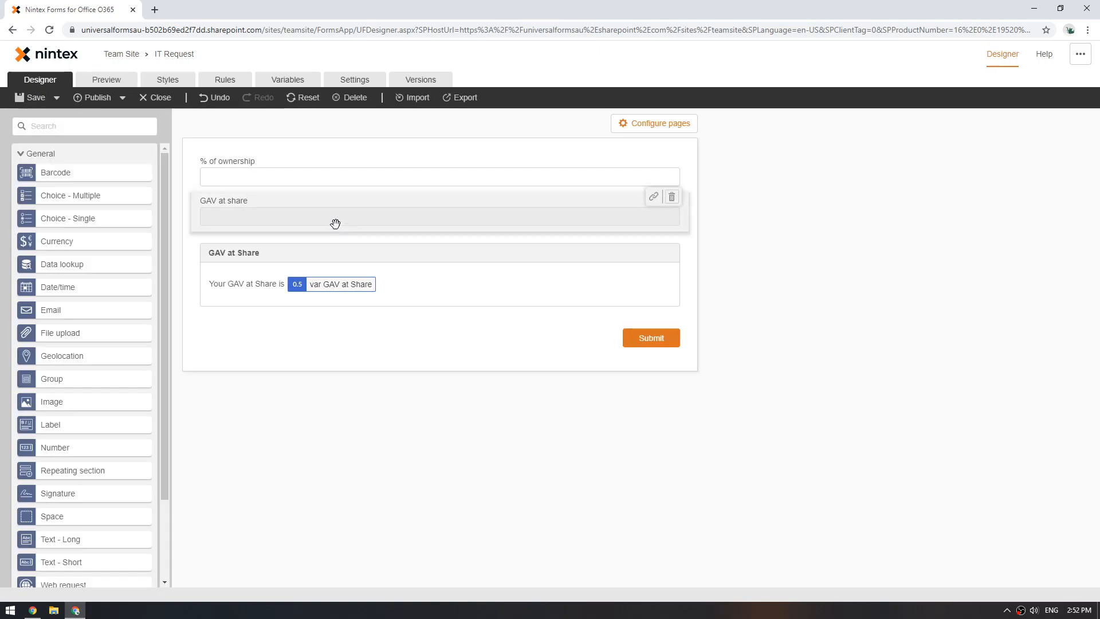
click(334, 217)
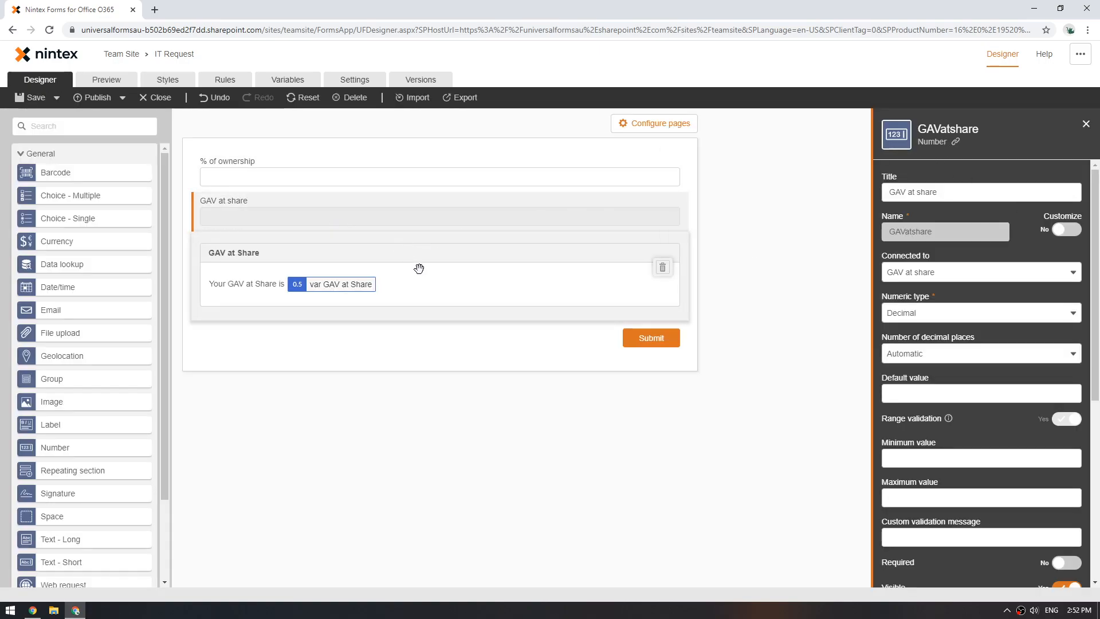
click(316, 283)
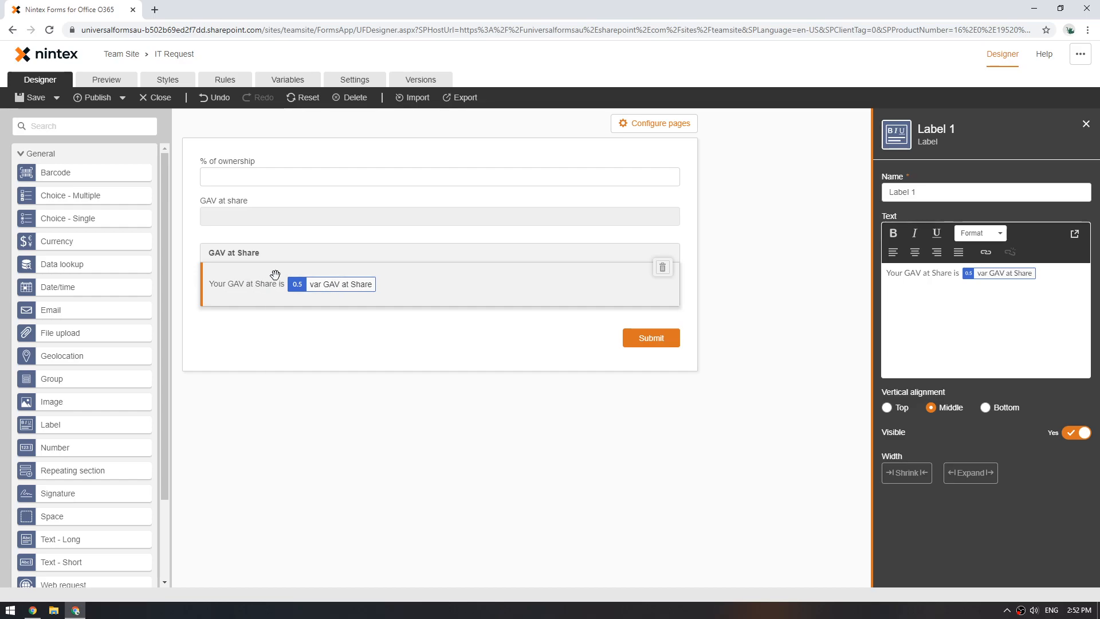
Step: Open the var GAV at Share form variable to examine its formula
click(293, 81)
click(296, 84)
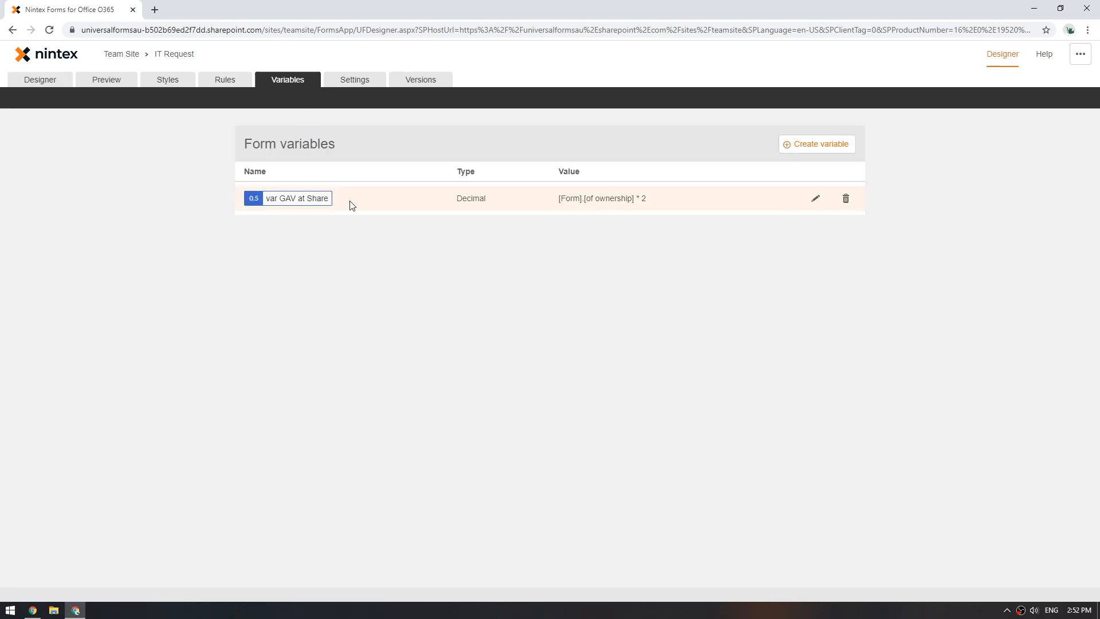
click(815, 198)
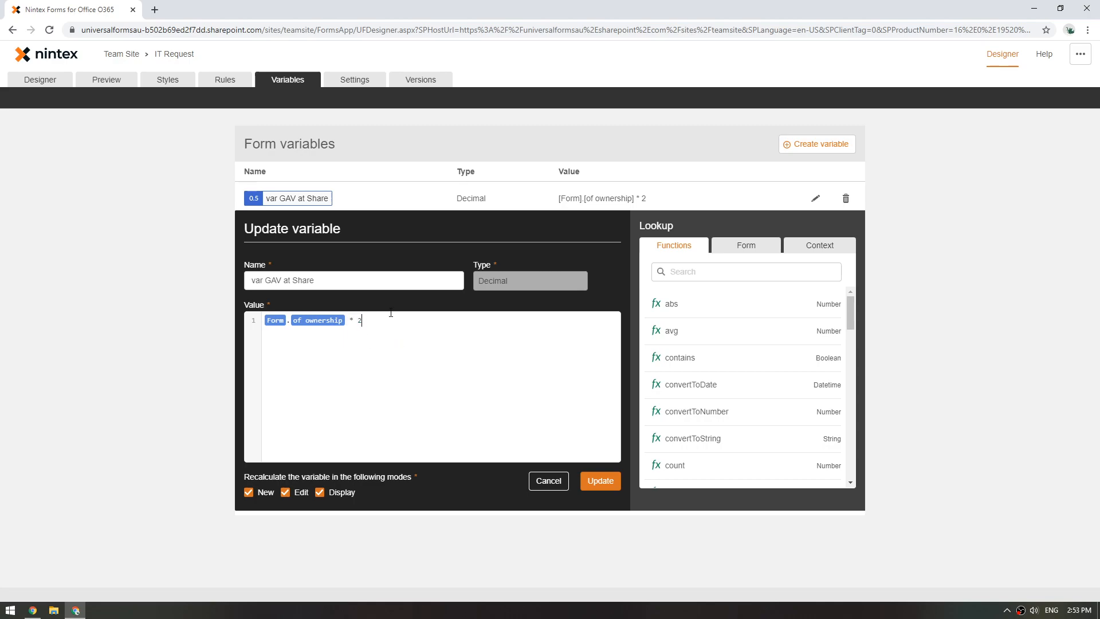
Step: Examine the text of the GAV at Share group's label in the form design, where the variable is embedded
click(41, 79)
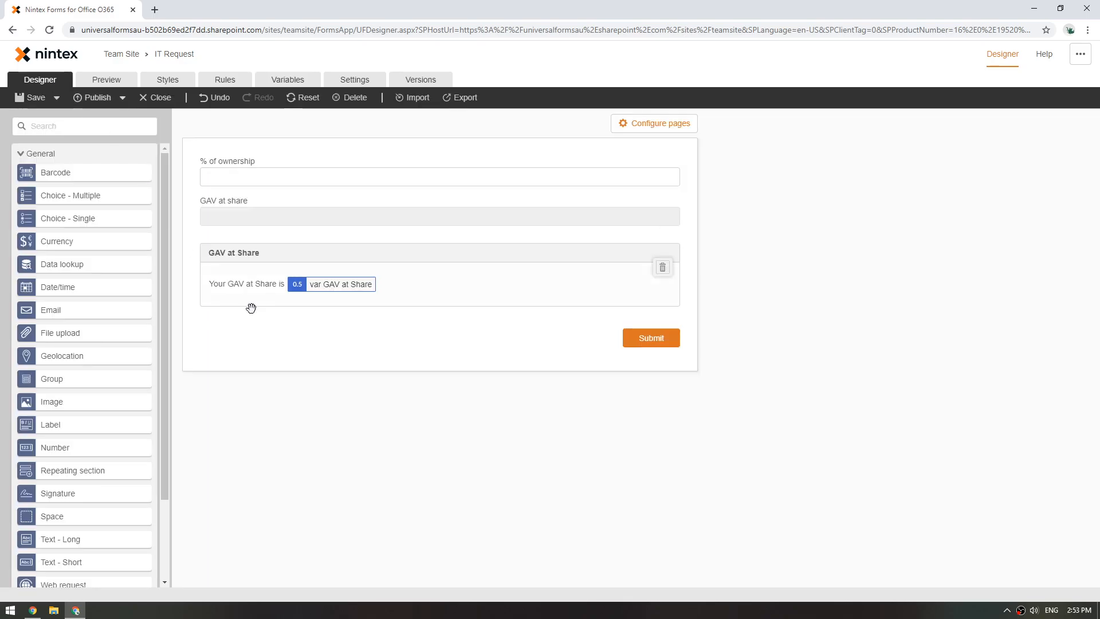
click(431, 285)
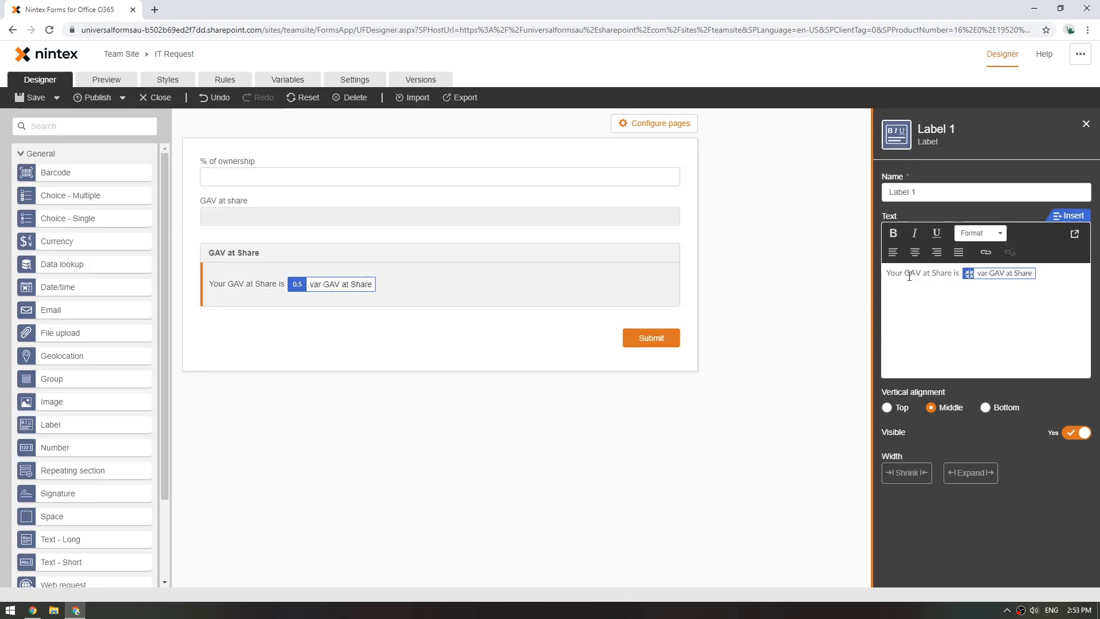
drag(891, 272, 940, 273)
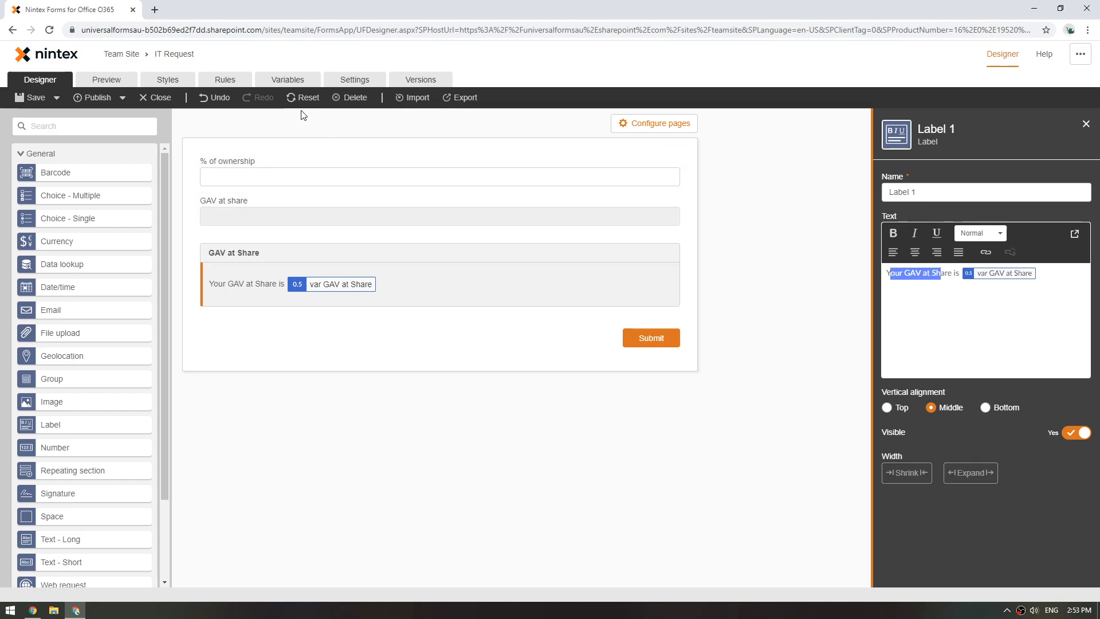
Step: Review the Set field value rule and the variable used in its Then action, and save the rule without changes
click(226, 81)
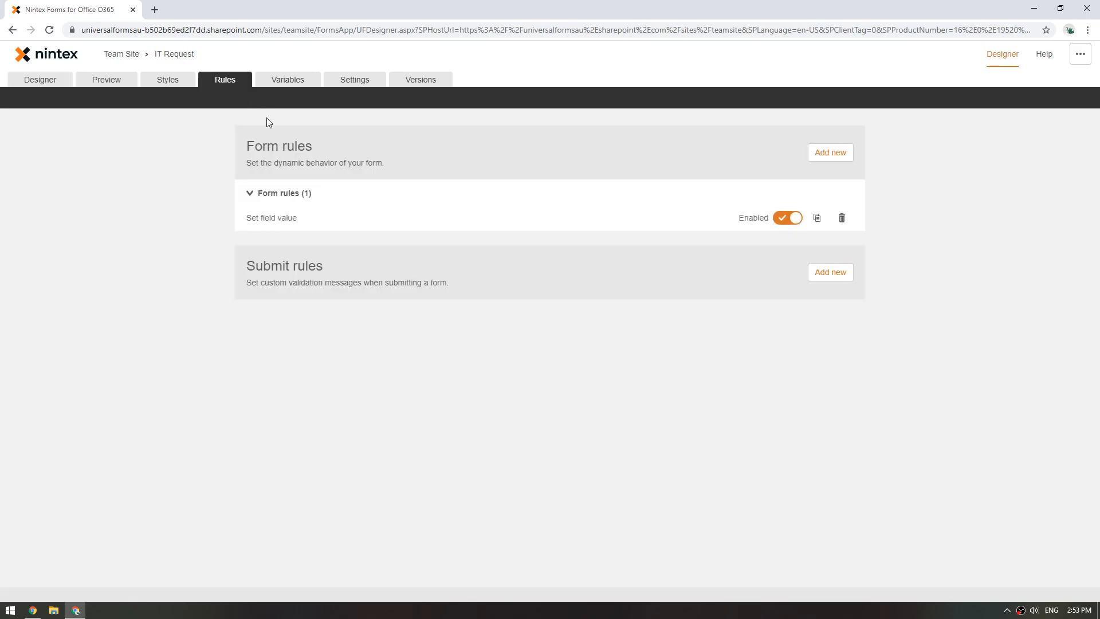
click(343, 223)
drag(311, 257, 356, 256)
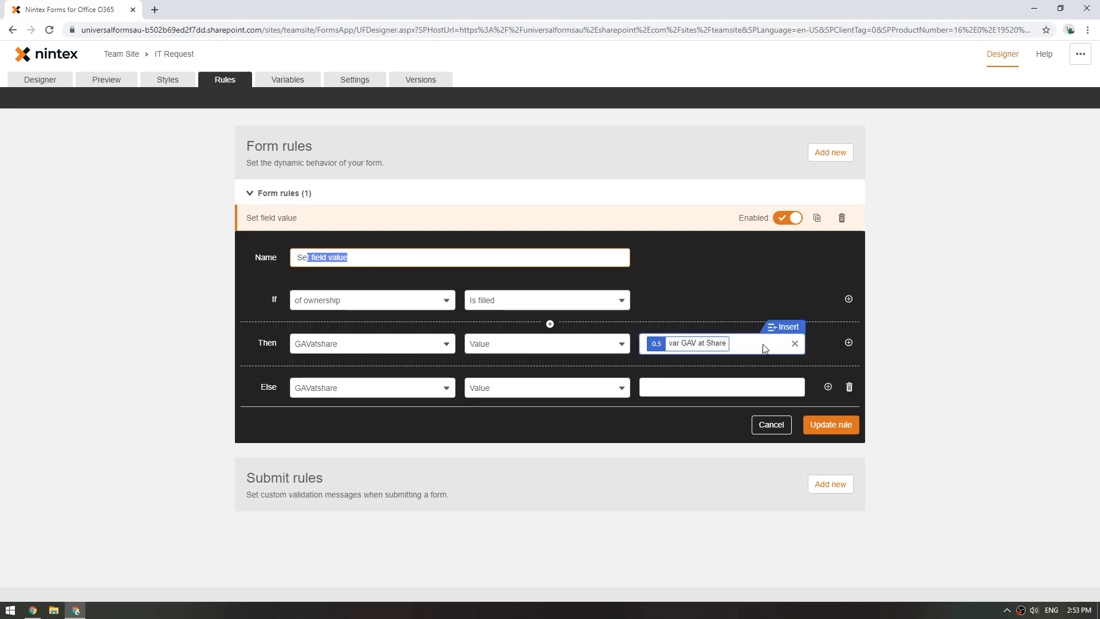
click(777, 328)
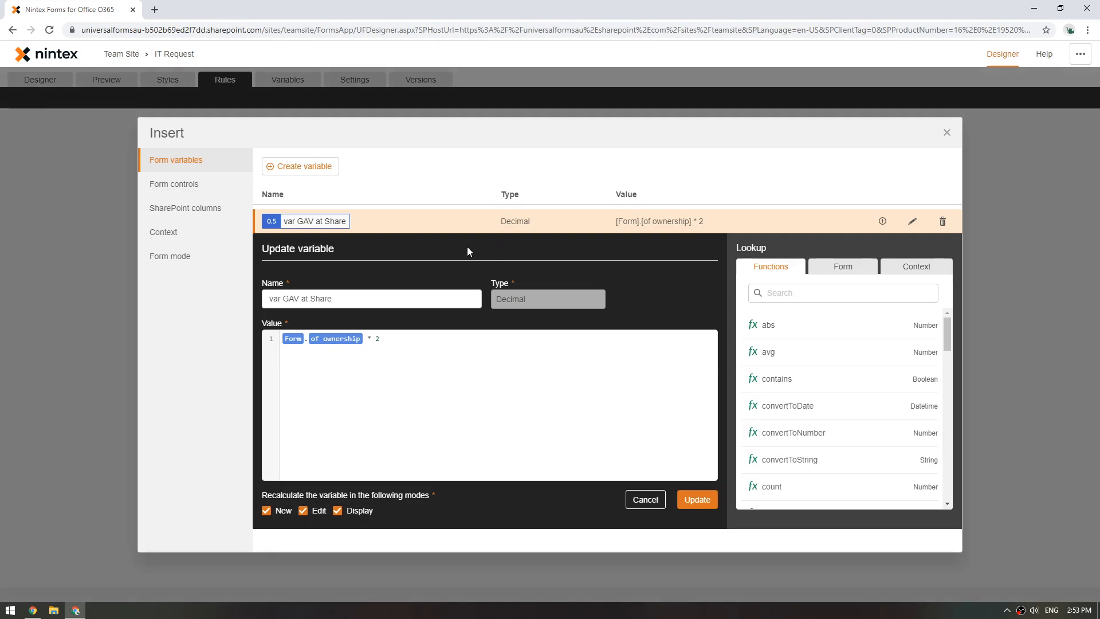
click(947, 133)
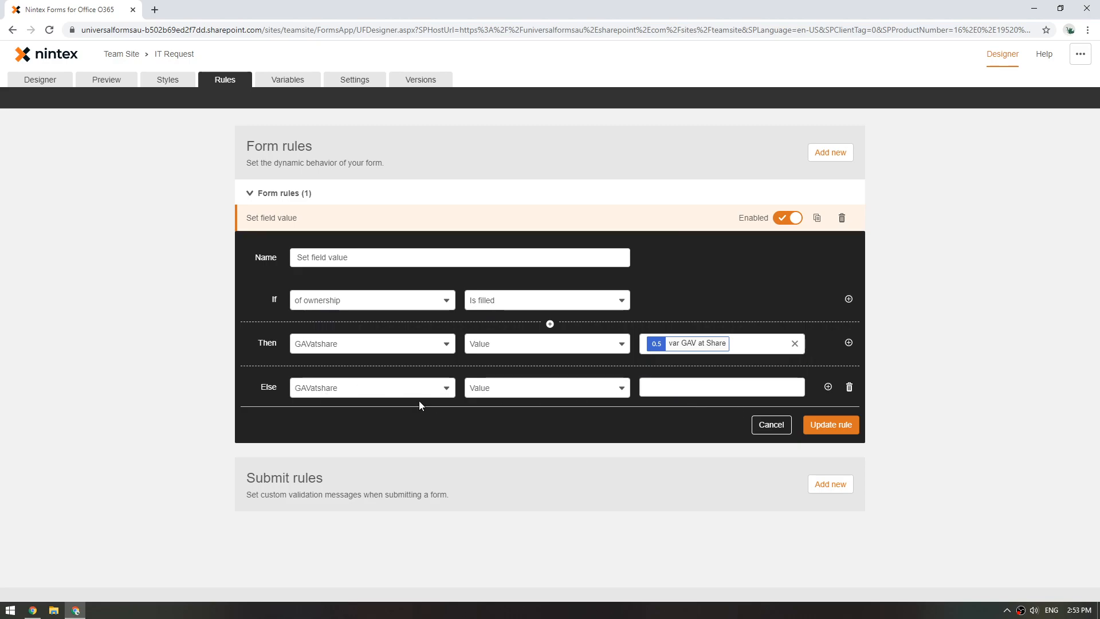
click(829, 431)
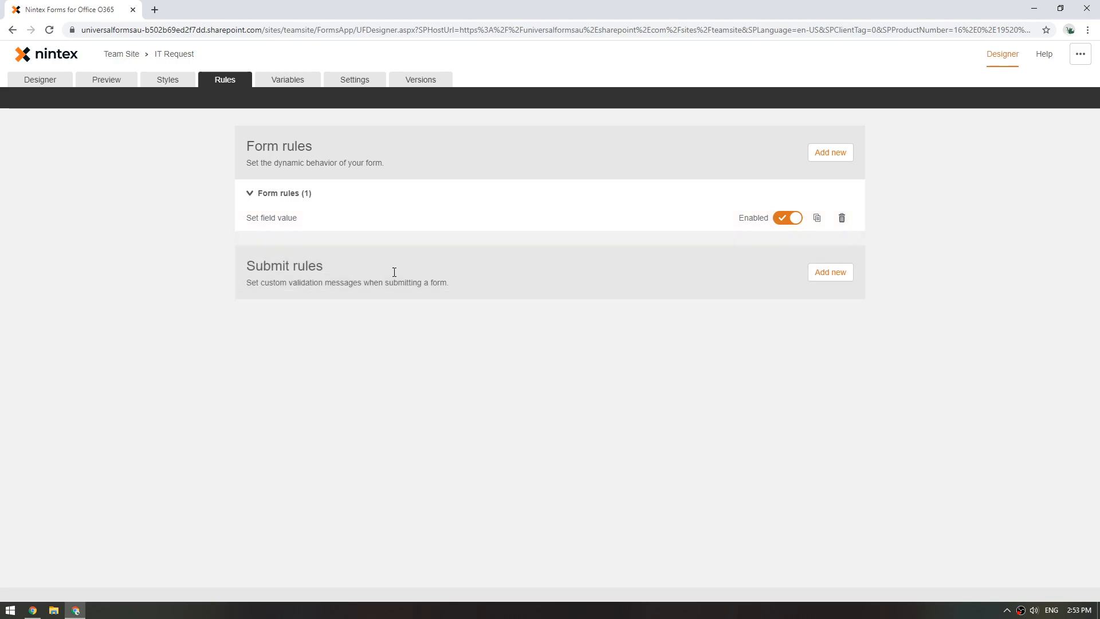
Step: Preview the form with 20 as the % of ownership and check the calculated GAV at share value
click(119, 86)
click(351, 165)
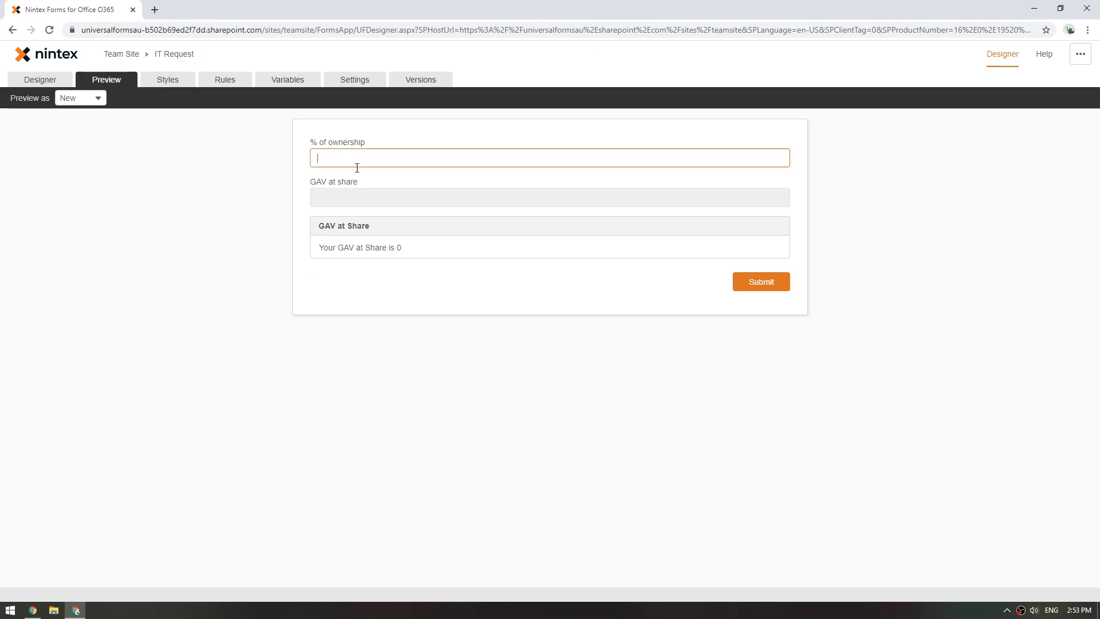
text(20)
click(359, 218)
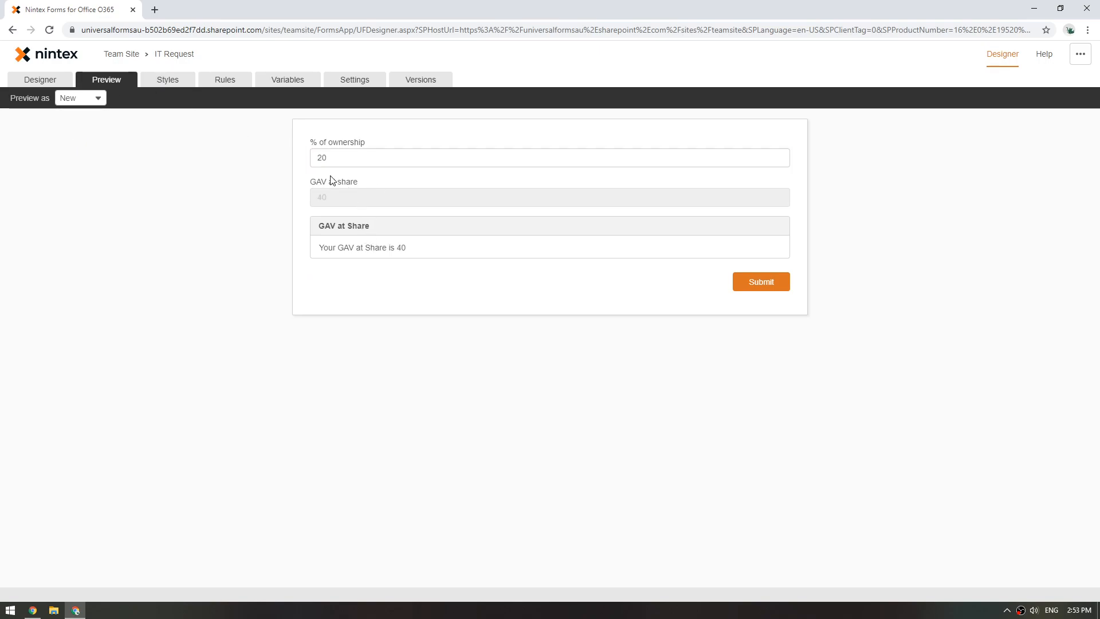
double_click(317, 195)
Step: Clear the % of ownership in the preview and check how the GAV at share field and the label text respond
drag(338, 156, 301, 166)
key(BackSpace)
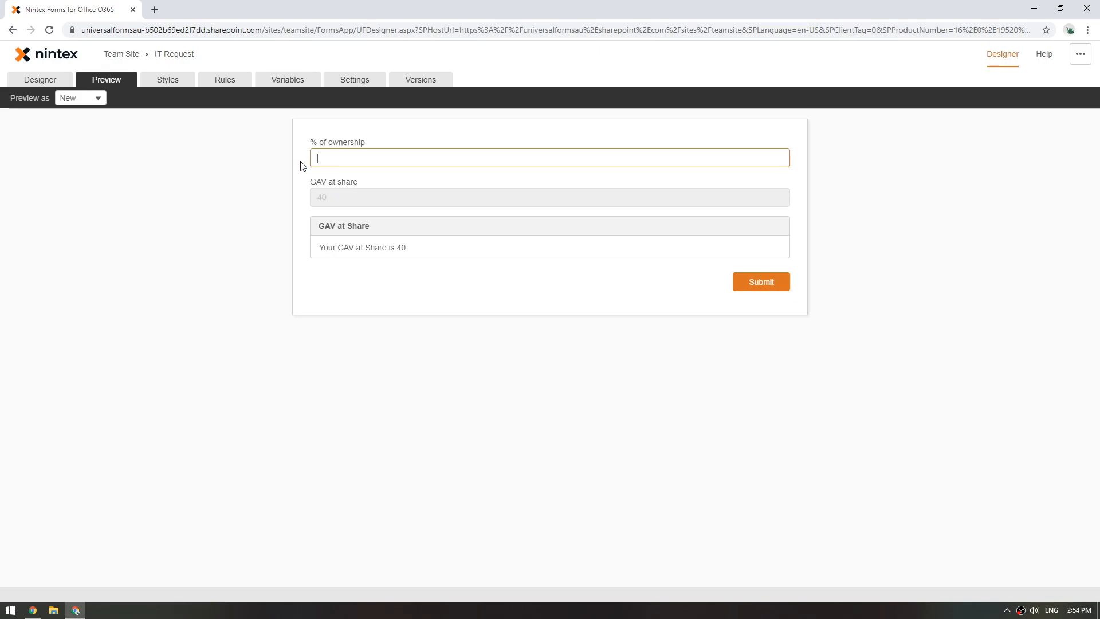
click(311, 223)
drag(404, 247, 319, 247)
click(432, 247)
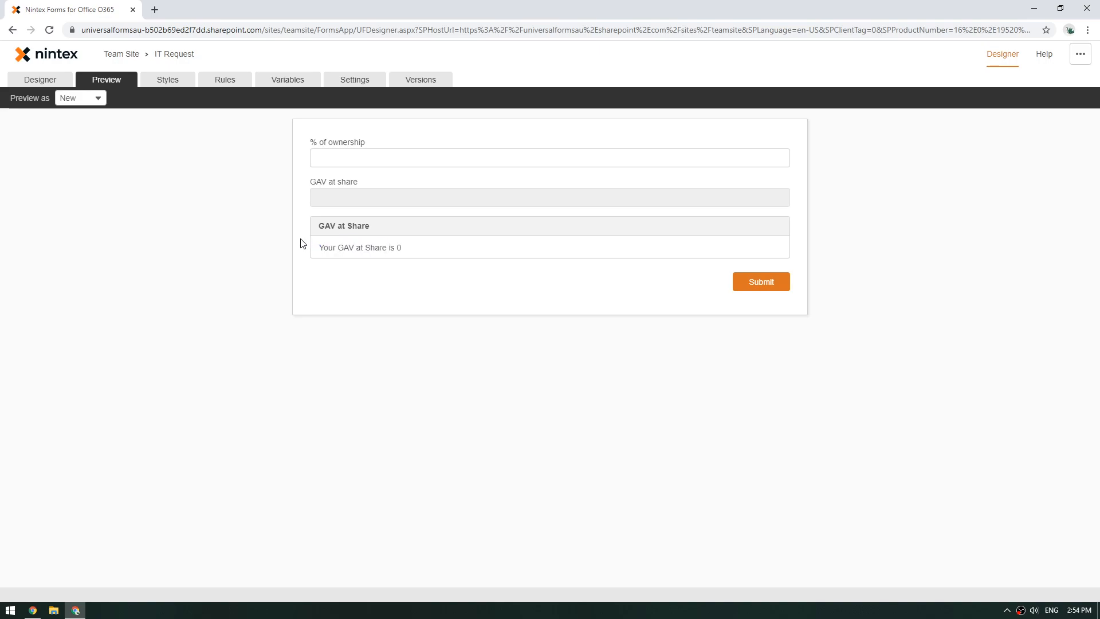
drag(371, 248, 408, 252)
click(346, 153)
click(371, 204)
Step: Show the SharePoint column connection options of the GAV at share field in the form design
click(39, 80)
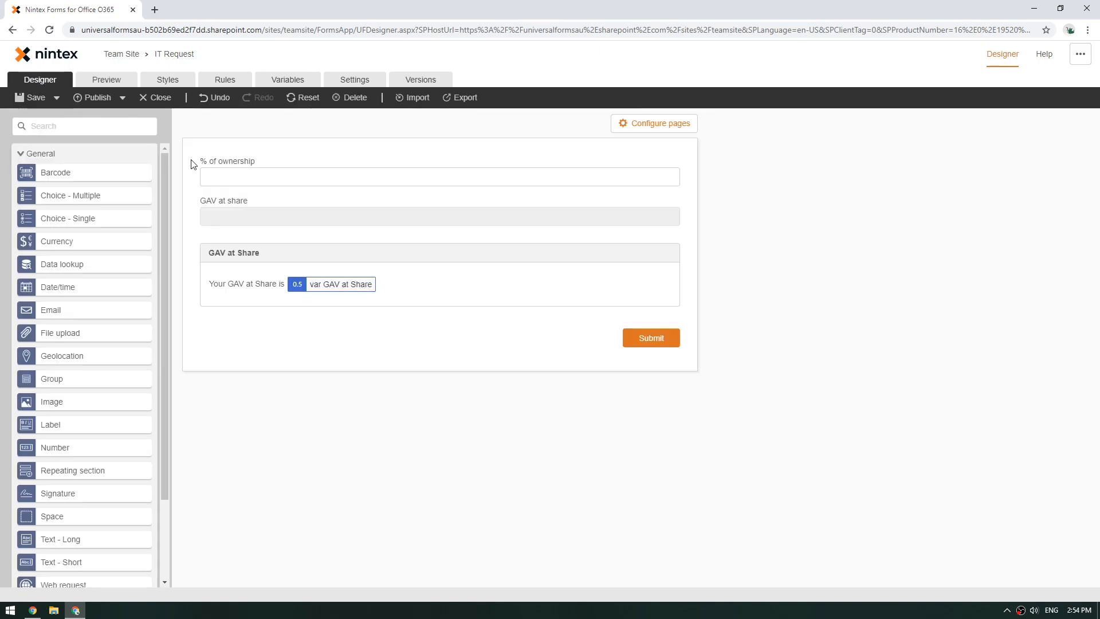
click(389, 217)
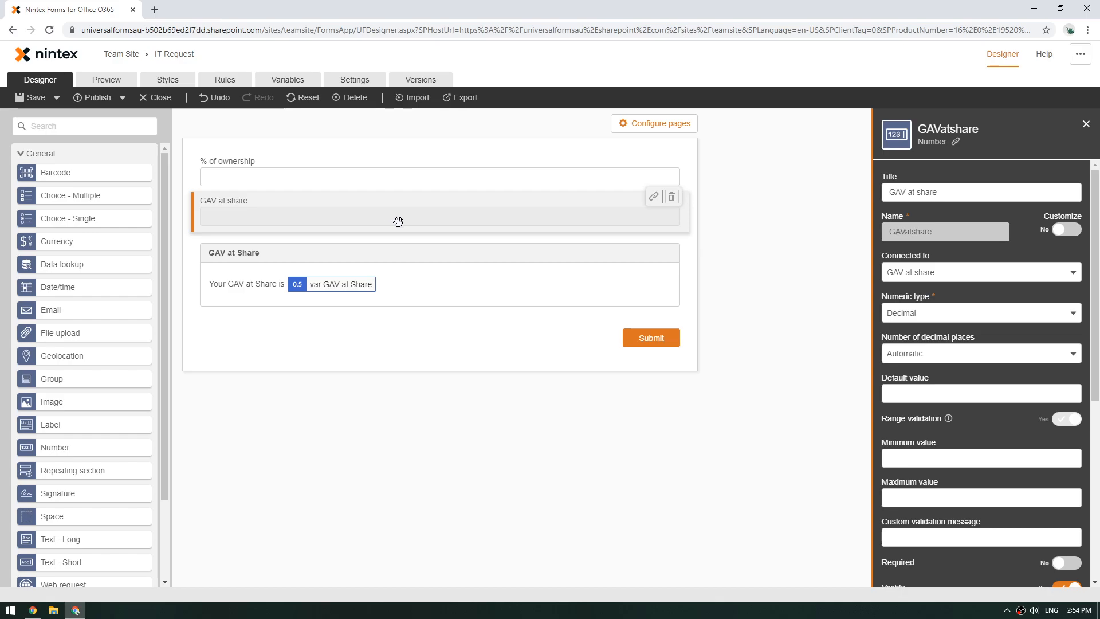
click(962, 273)
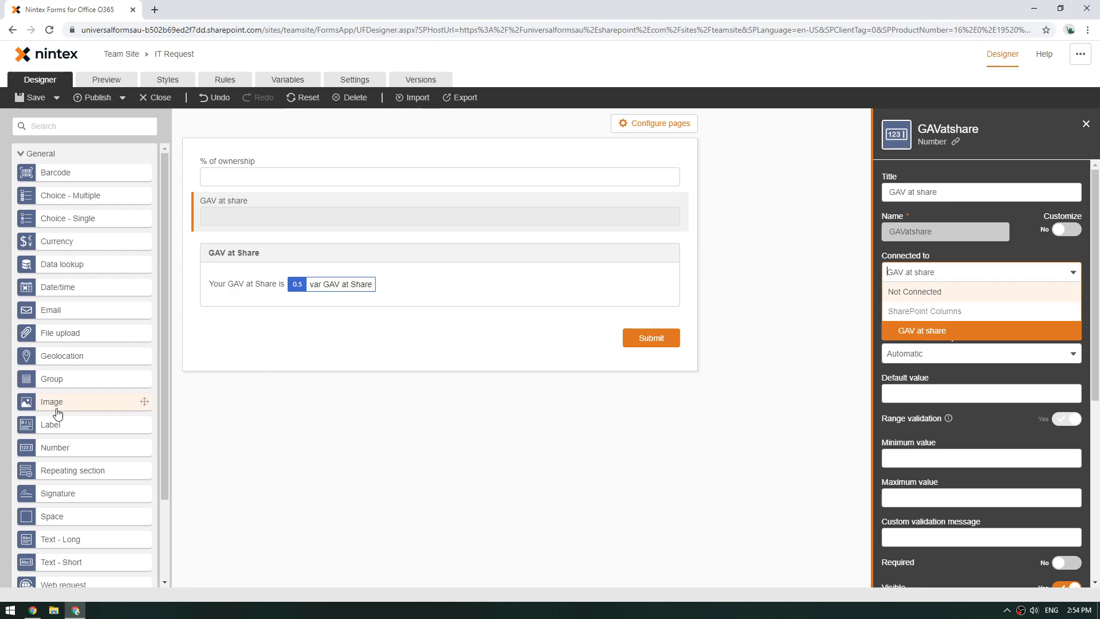
Step: Add an Email control above the % of ownership field and show its SharePoint column connection options
drag(52, 310, 318, 171)
click(311, 181)
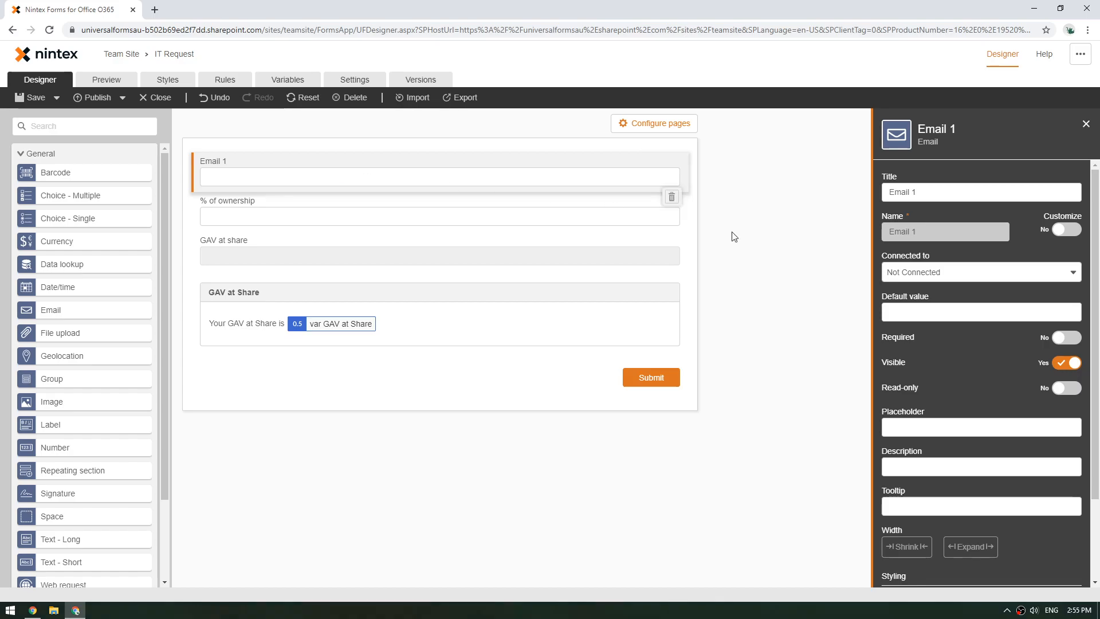
click(996, 273)
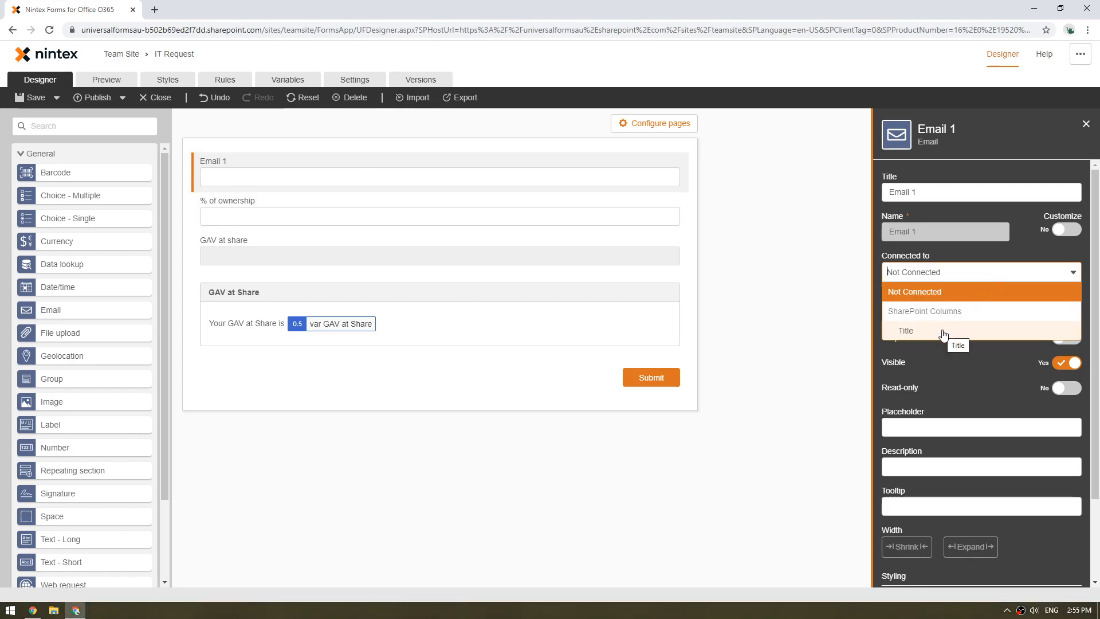
Step: Check the GAV at share field's column connection and remove the Email control from the top of the form
click(489, 256)
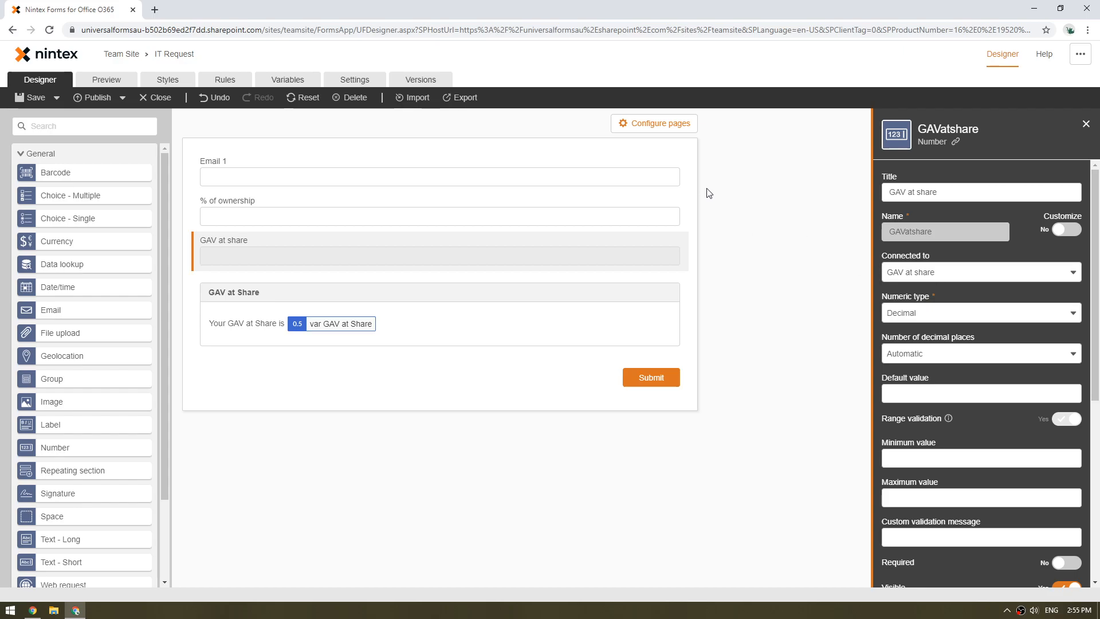
click(673, 158)
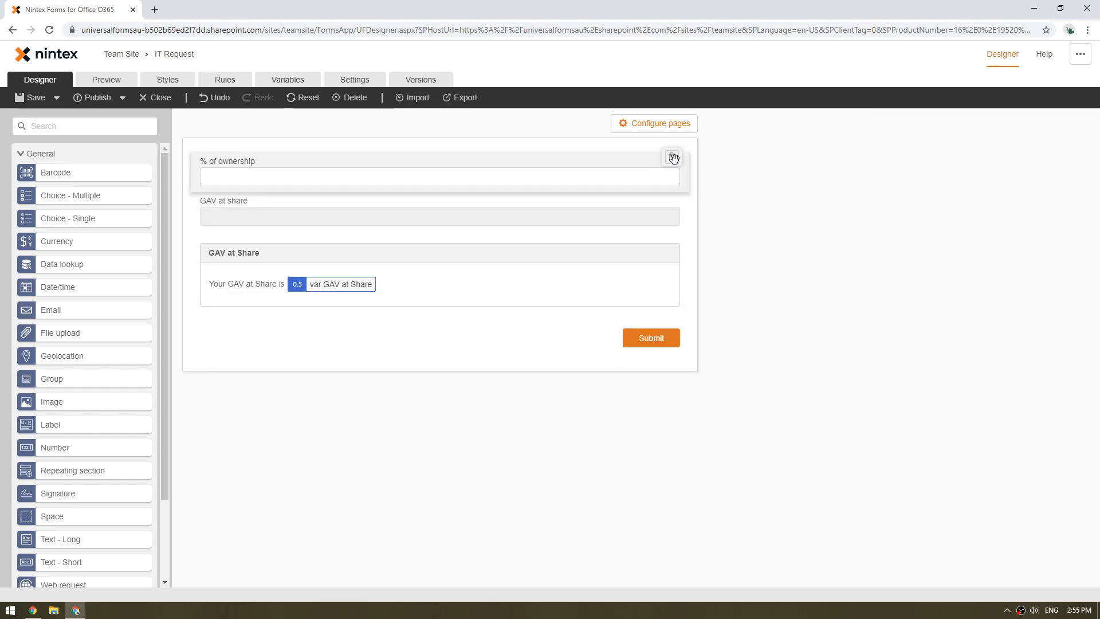